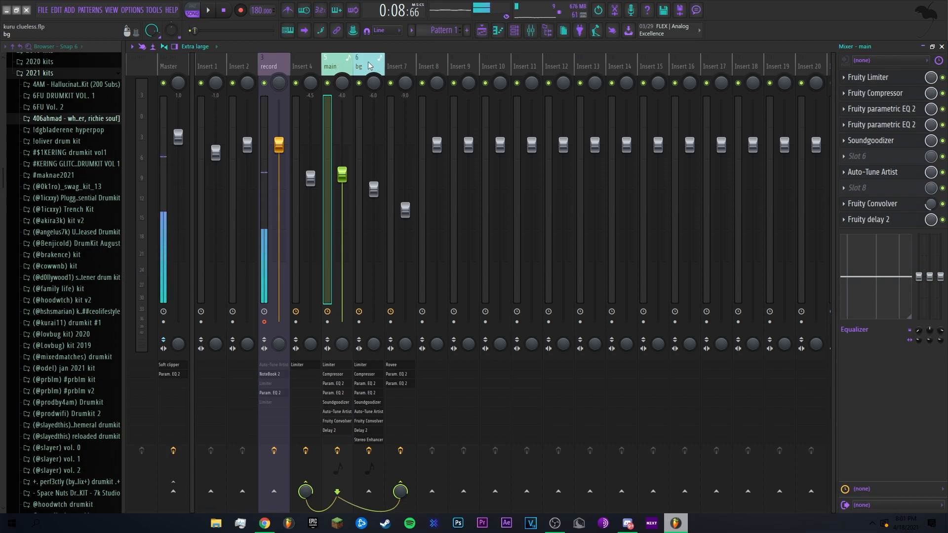
Inspect the Fruity Compressor and both Fruity parametric EQ 2 settings on the main mixer track
{"action": "key", "text": "Right"}
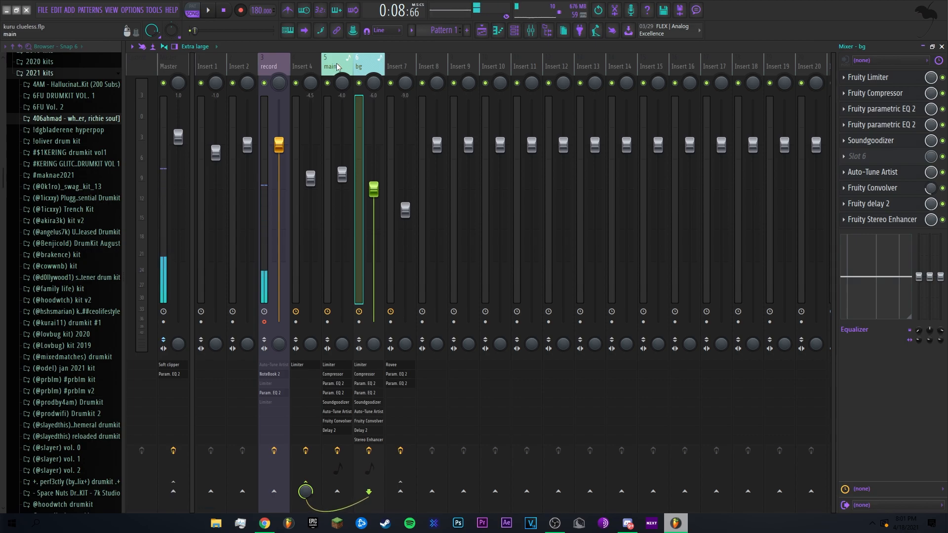
{"action": "left_click", "coordinate": [335, 365]}
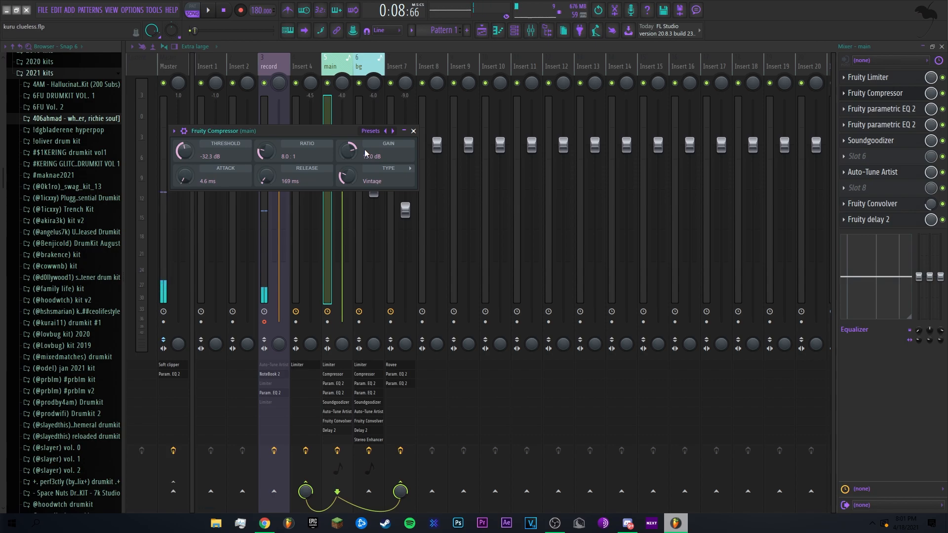
{"action": "left_click", "coordinate": [878, 109]}
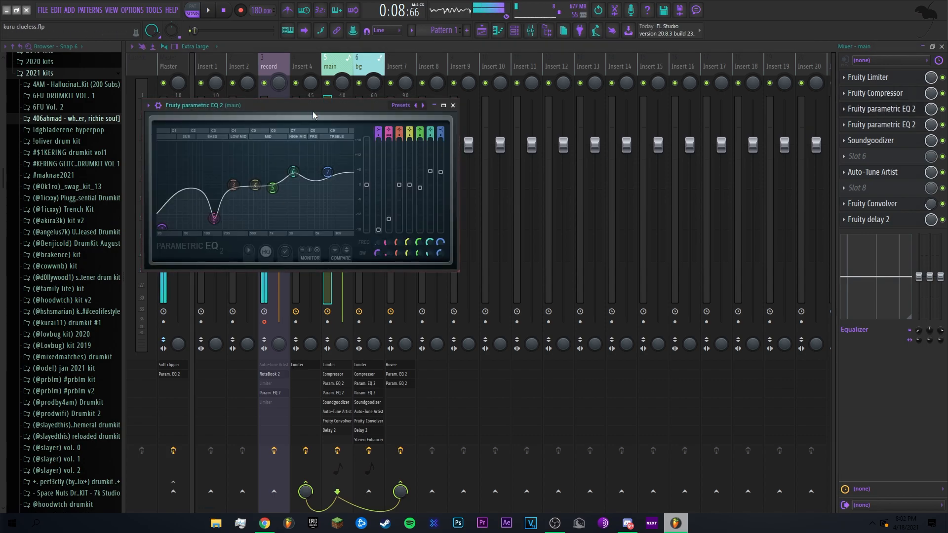
{"action": "left_click_drag", "start_coordinate": [306, 109], "coordinate": [397, 107]}
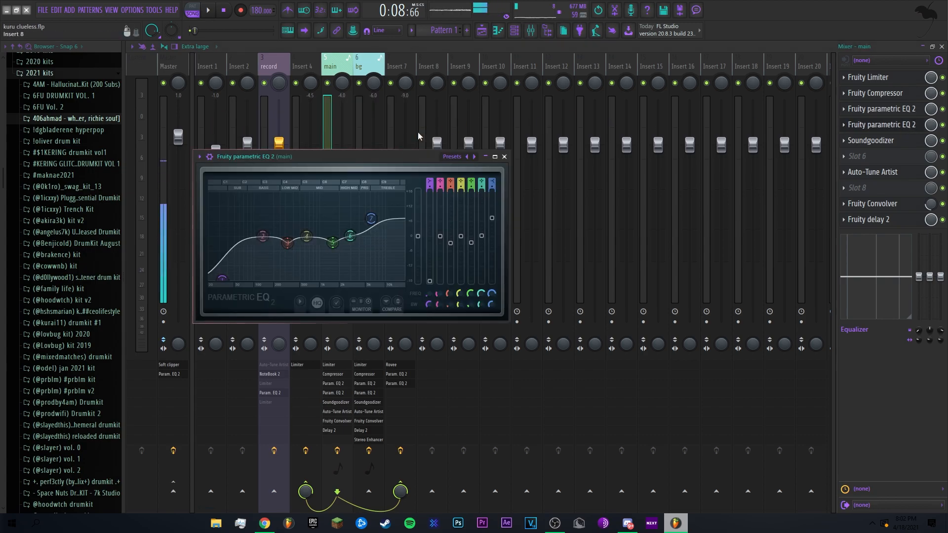
{"action": "left_click_drag", "start_coordinate": [390, 157], "coordinate": [439, 122]}
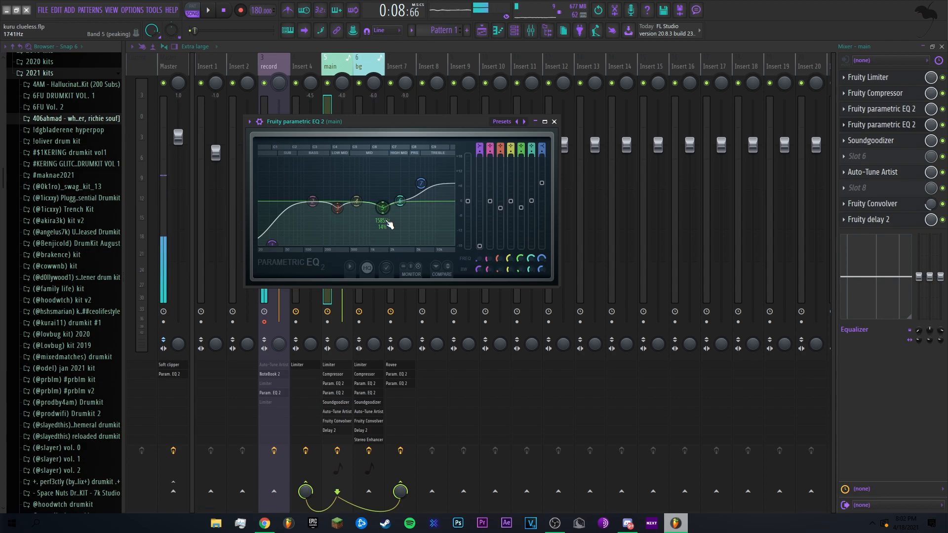
Inspect the Soundgoodizer and Auto-Tune Artist settings on the main mixer track
{"action": "left_click", "coordinate": [901, 142]}
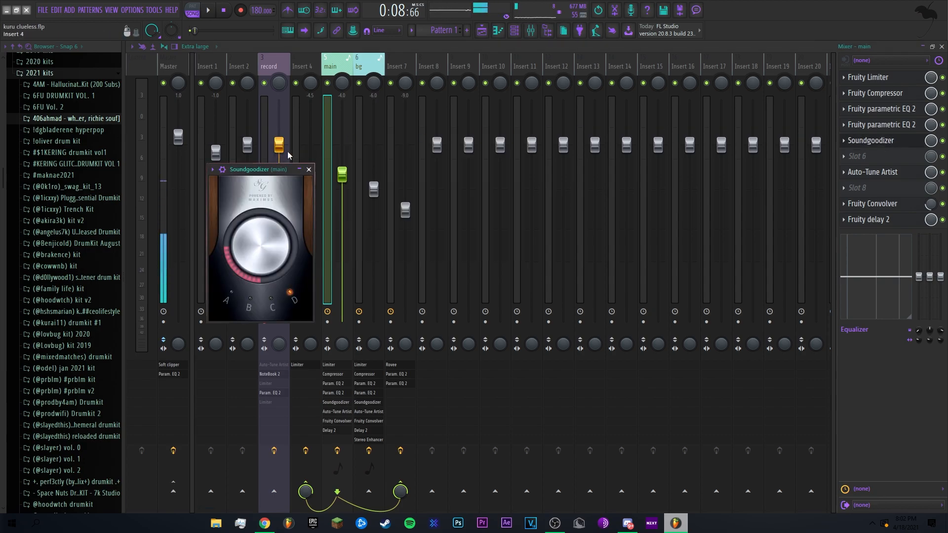
{"action": "left_click_drag", "start_coordinate": [260, 171], "coordinate": [376, 135]}
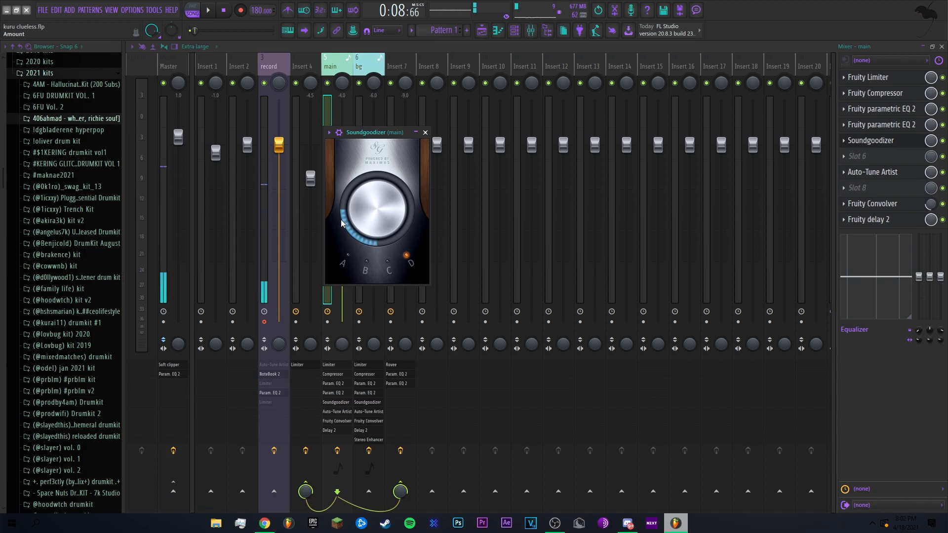
{"action": "key", "text": "Escape"}
{"action": "left_click", "coordinate": [889, 172]}
{"action": "left_click_drag", "start_coordinate": [393, 116], "coordinate": [485, 95]}
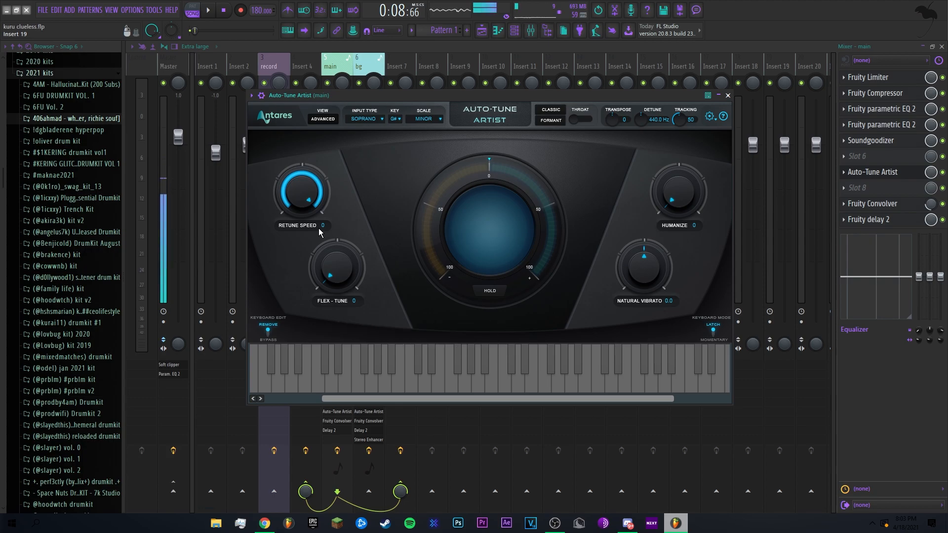
Inspect the Fruity Convolver and Fruity delay 2 settings on the main mixer track
{"action": "left_click", "coordinate": [873, 204]}
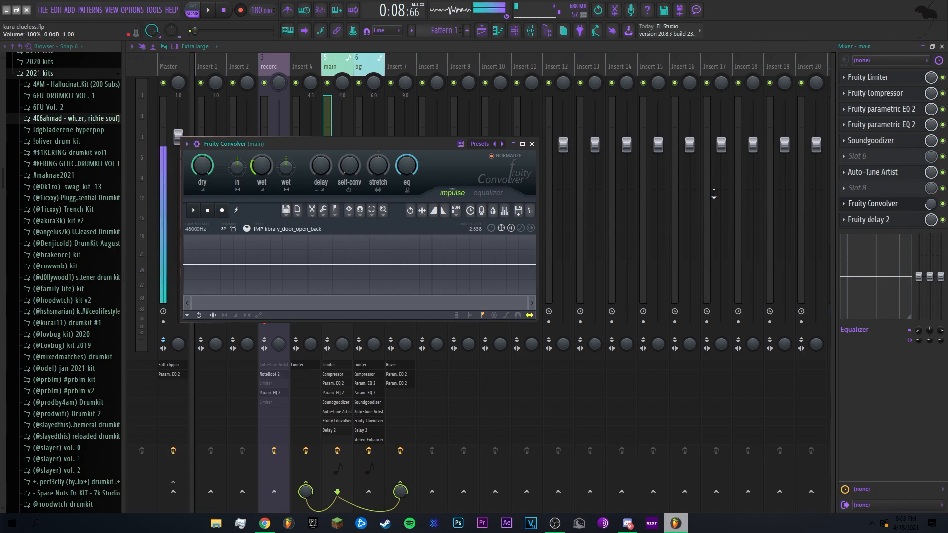
{"action": "left_click_drag", "start_coordinate": [355, 142], "coordinate": [449, 138]}
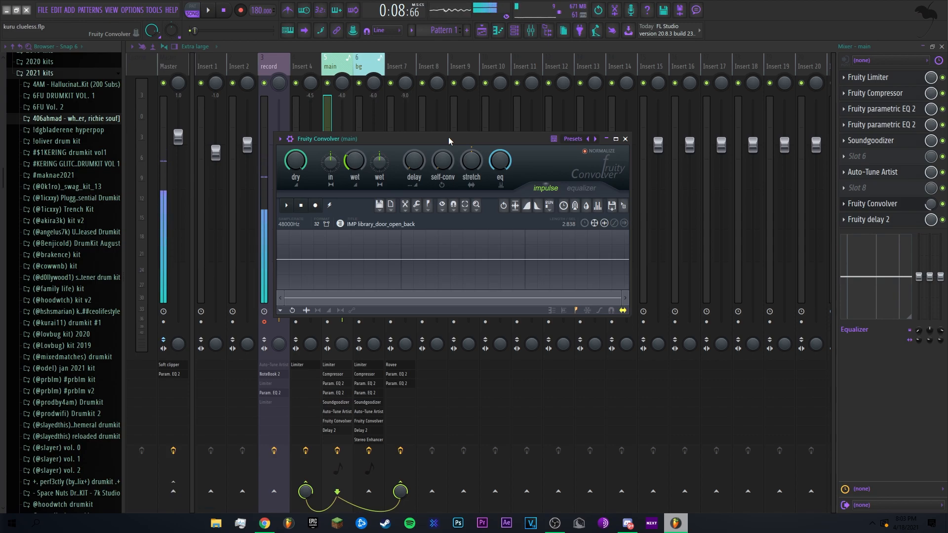
{"action": "key", "text": "Escape"}
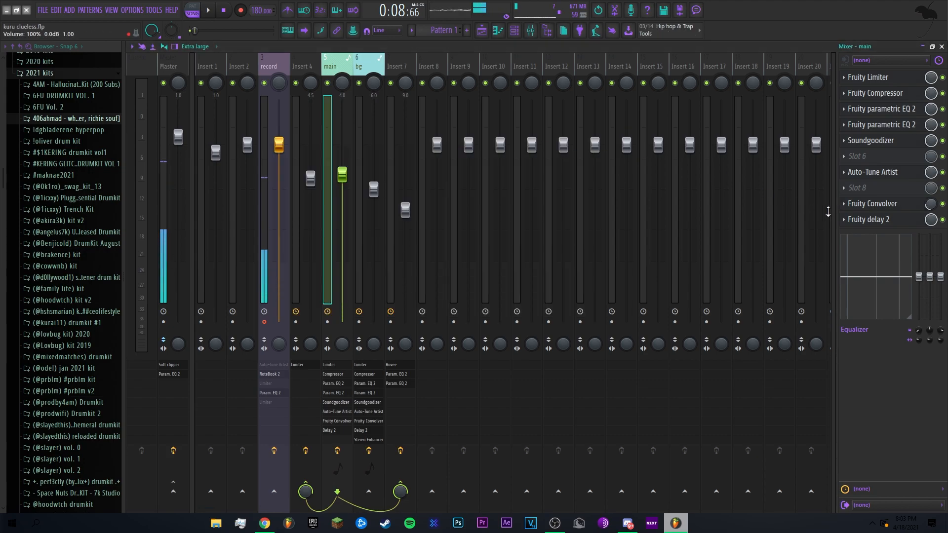
{"action": "left_click", "coordinate": [886, 220]}
{"action": "left_click_drag", "start_coordinate": [281, 131], "coordinate": [402, 130]}
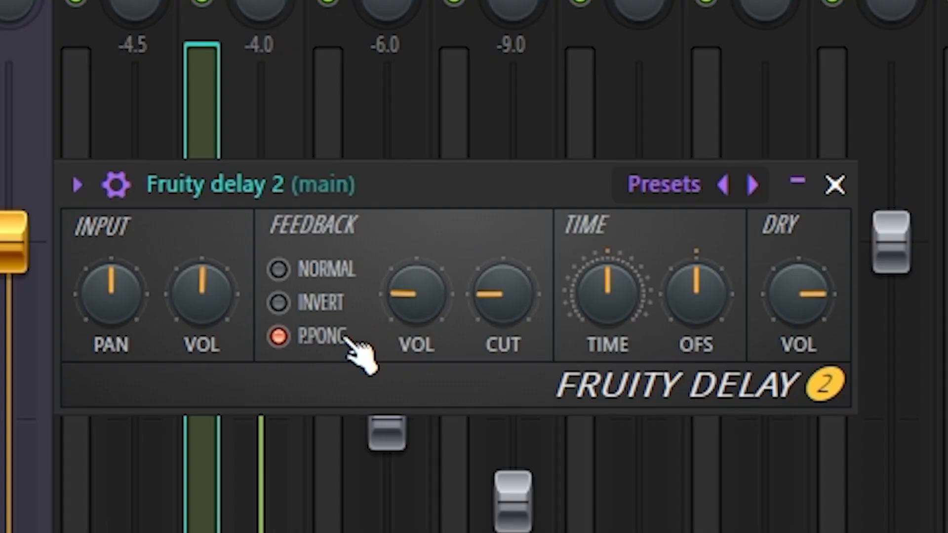
{"action": "key", "text": "Escape"}
Inspect the Fruity Stereo Enhancer settings on the bg mixer track
{"action": "left_click", "coordinate": [360, 62]}
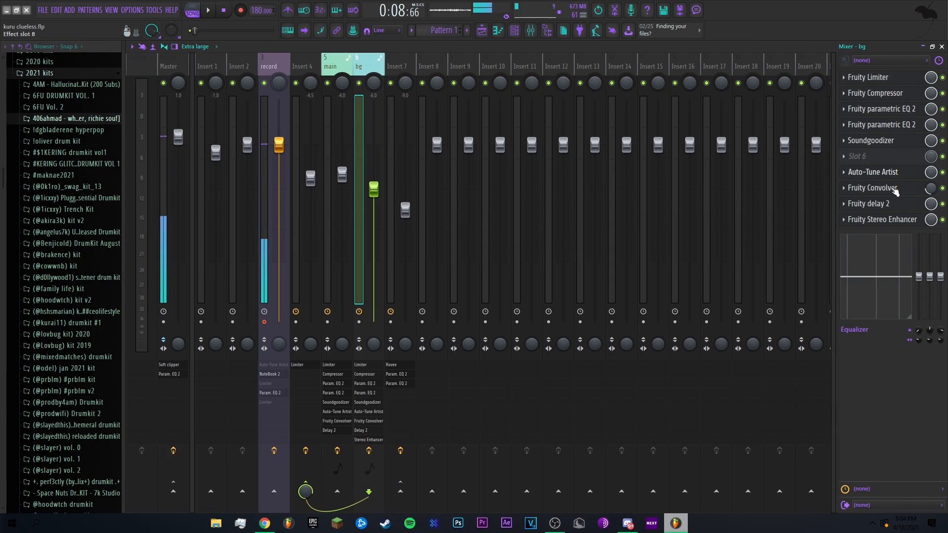
{"action": "left_click", "coordinate": [884, 219]}
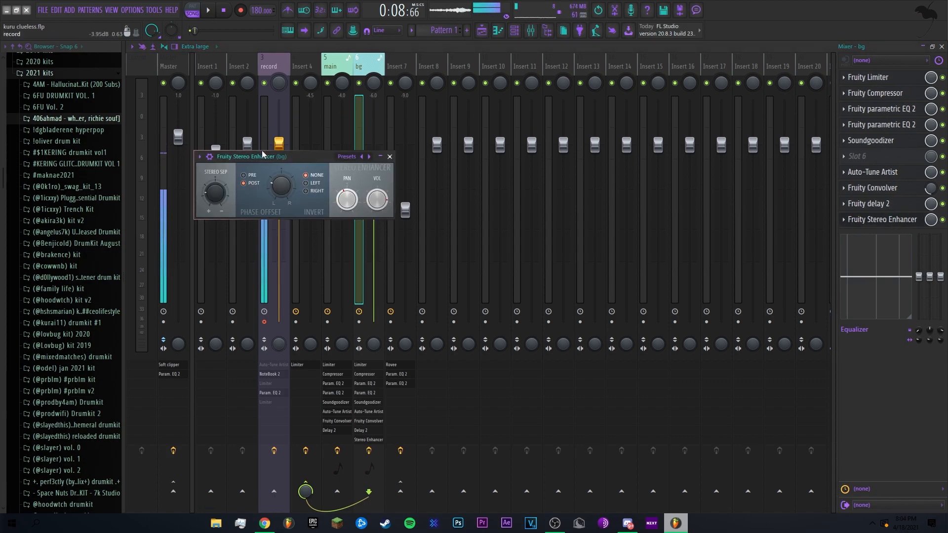
{"action": "left_click_drag", "start_coordinate": [262, 147], "coordinate": [425, 144]}
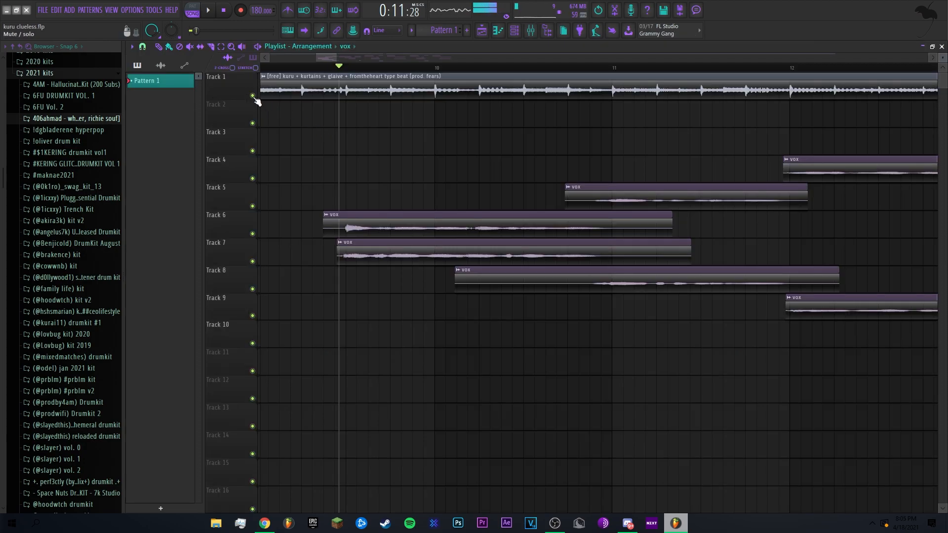
Mute the beat on playlist Track 1 and solo the vocal on Track 7
{"action": "scroll", "coordinate": [365, 170], "scroll_direction": "down", "scroll_amount": 5}
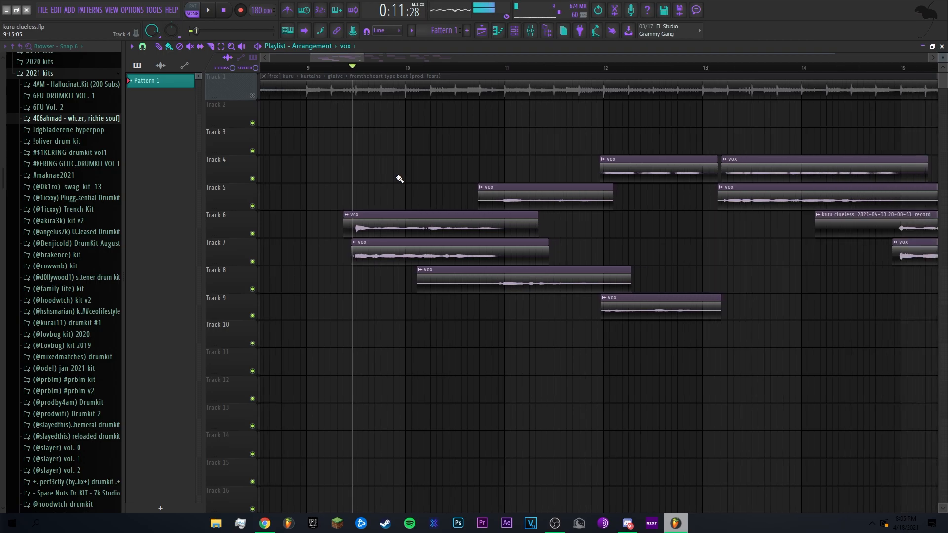
{"action": "scroll", "coordinate": [382, 167], "scroll_direction": "up", "scroll_amount": 4}
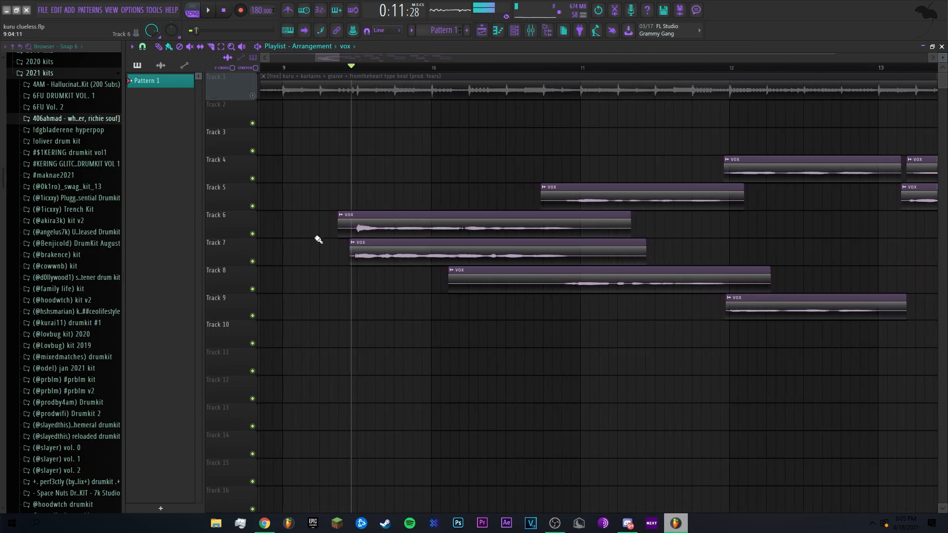
{"action": "right_click", "coordinate": [253, 261]}
Compare the effect chains of the bg and main mixer tracks, returning to the playlist after each
{"action": "key", "text": "F9"}
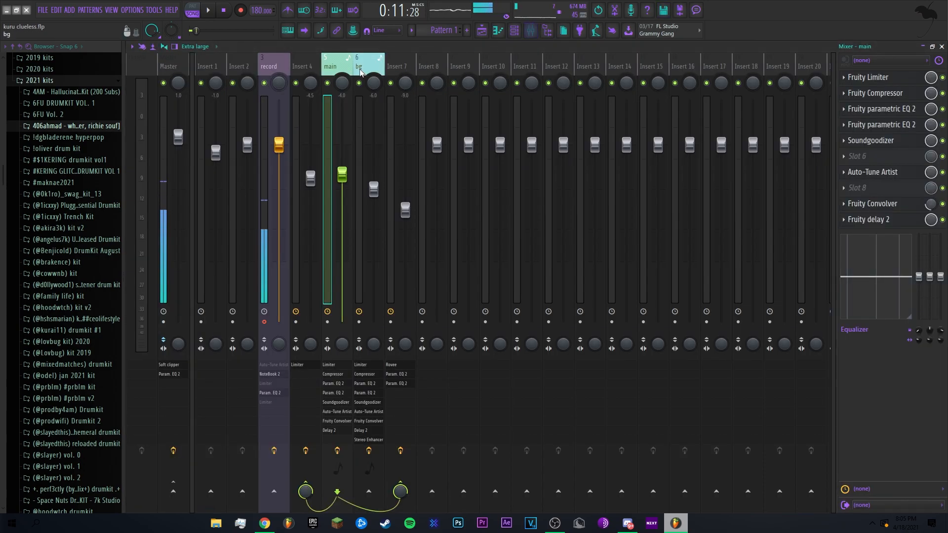
{"action": "left_click", "coordinate": [365, 65]}
{"action": "key", "text": "F9"}
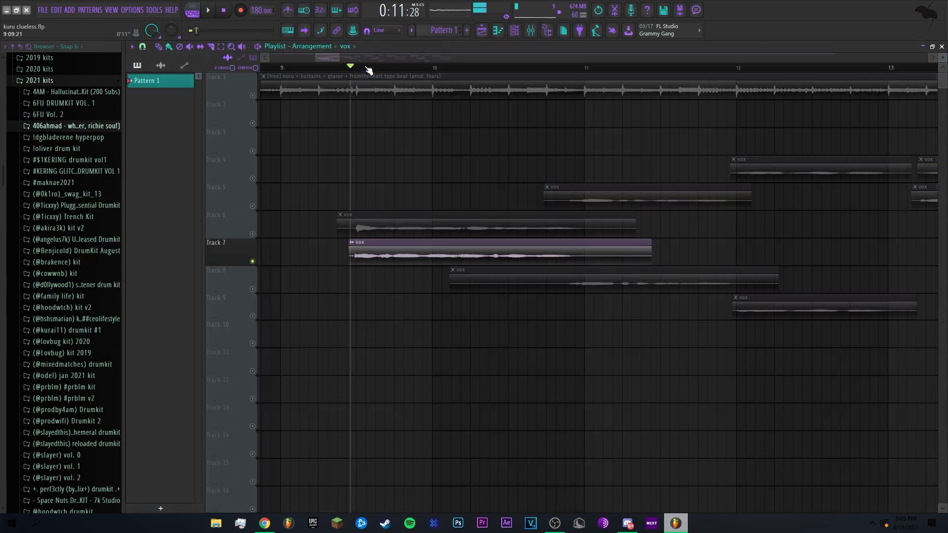
{"action": "left_click", "coordinate": [531, 31]}
{"action": "left_click", "coordinate": [326, 69]}
{"action": "key", "text": "F9"}
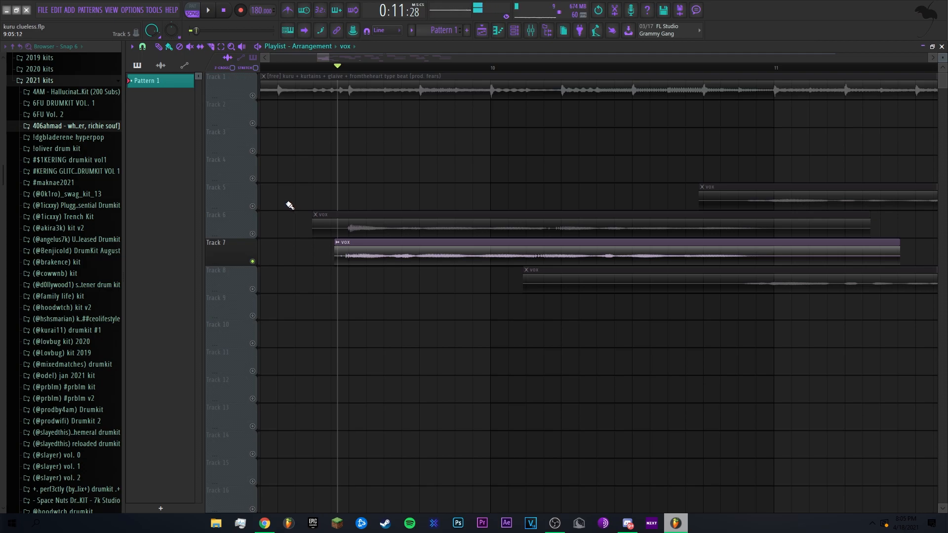
Play back the soloed Track 7 vocal and stop playback
{"action": "key", "text": "space"}
{"action": "scroll", "coordinate": [484, 243], "scroll_direction": "down", "scroll_amount": 4}
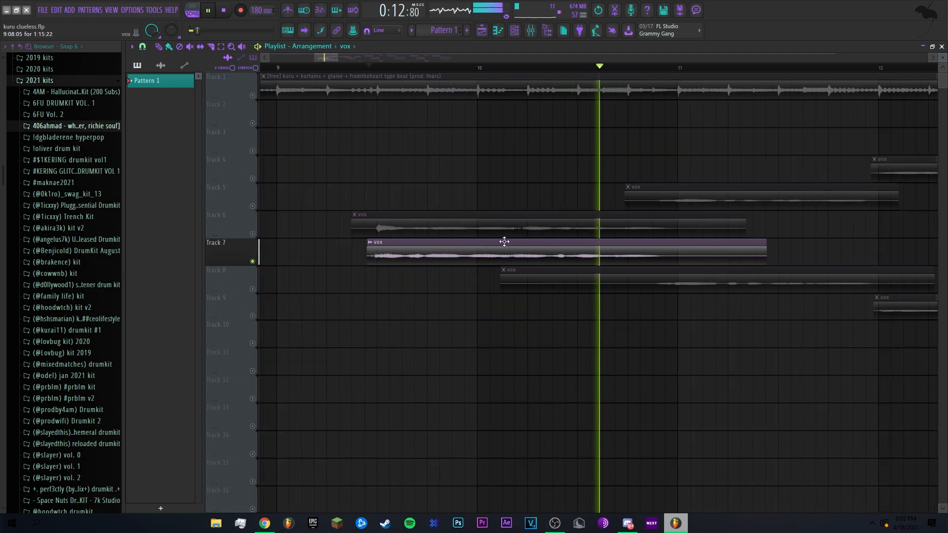
{"action": "key", "text": "space"}
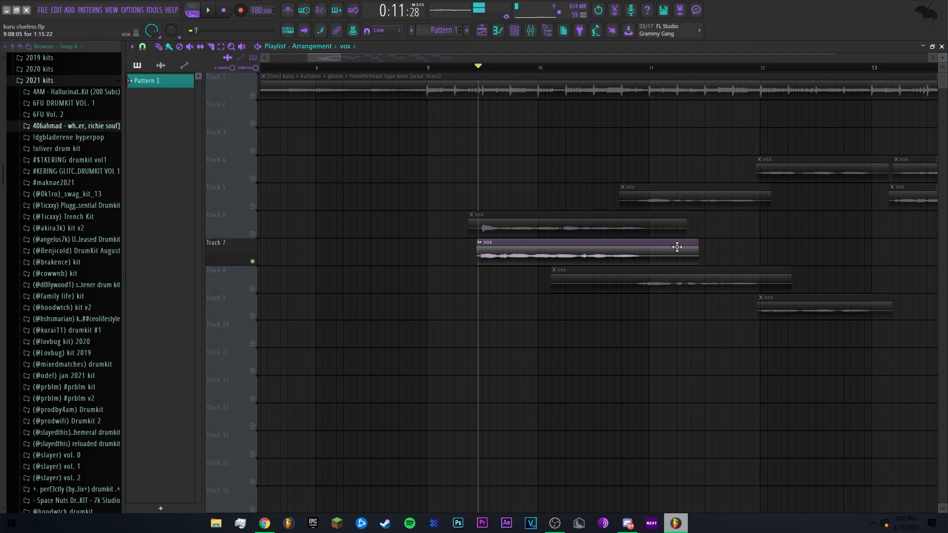
Solo the vocal on playlist Track 6
{"action": "scroll", "coordinate": [487, 273], "scroll_direction": "down", "scroll_amount": 2}
{"action": "scroll", "coordinate": [558, 268], "scroll_direction": "up", "scroll_amount": 2}
{"action": "scroll", "coordinate": [406, 262], "scroll_direction": "down", "scroll_amount": 2}
{"action": "scroll", "coordinate": [514, 257], "scroll_direction": "up", "scroll_amount": 1}
{"action": "scroll", "coordinate": [385, 250], "scroll_direction": "up", "scroll_amount": 4}
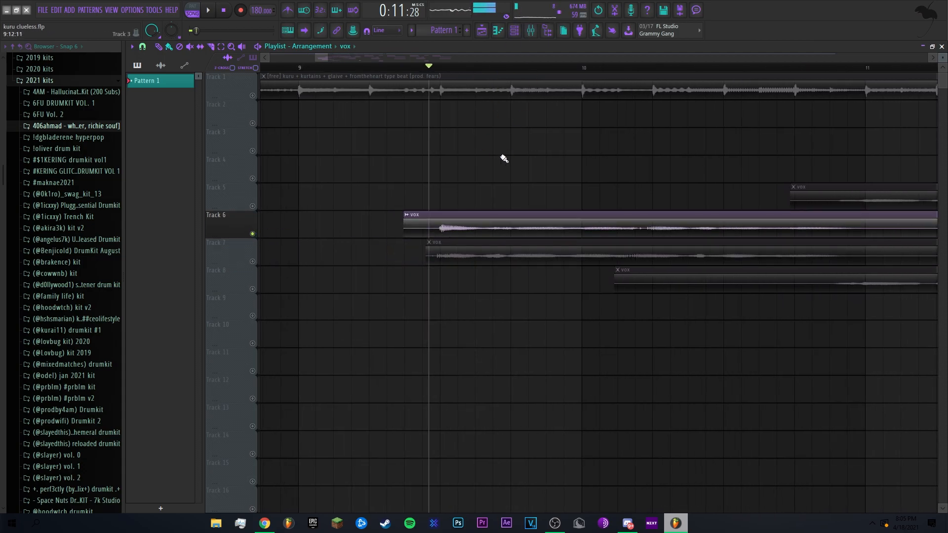
Show the bg mixer track's effect chain and play back the soloed Track 6 vocal
{"action": "left_click", "coordinate": [531, 30]}
{"action": "left_click", "coordinate": [362, 63]}
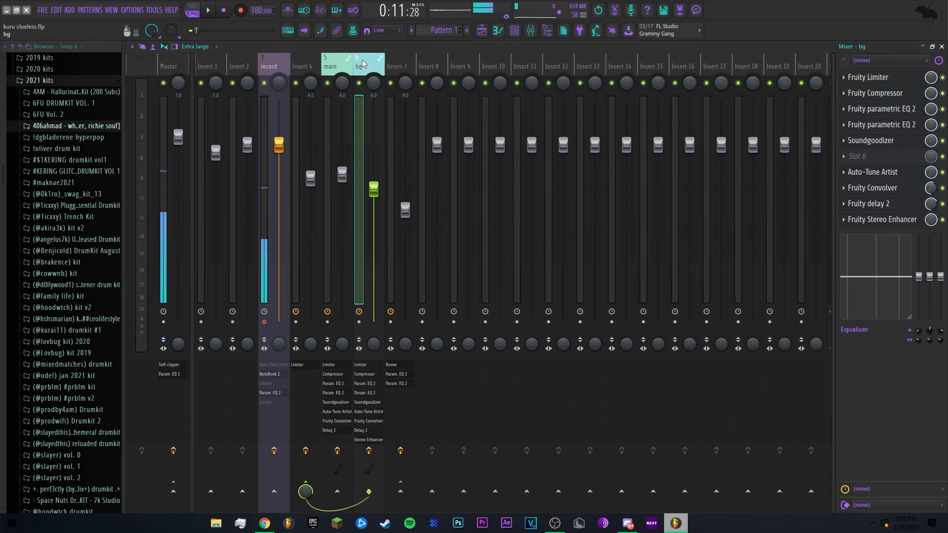
{"action": "key", "text": "F9"}
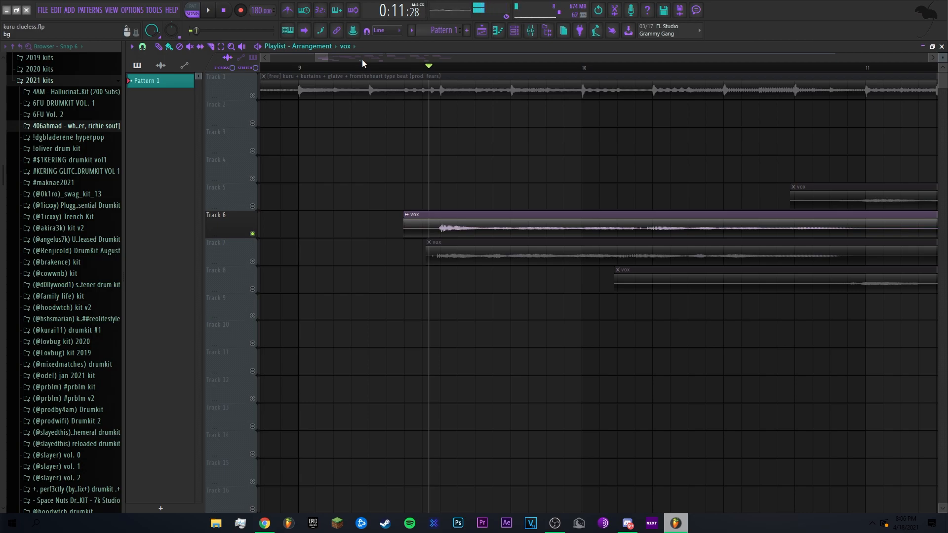
{"action": "key", "text": "space"}
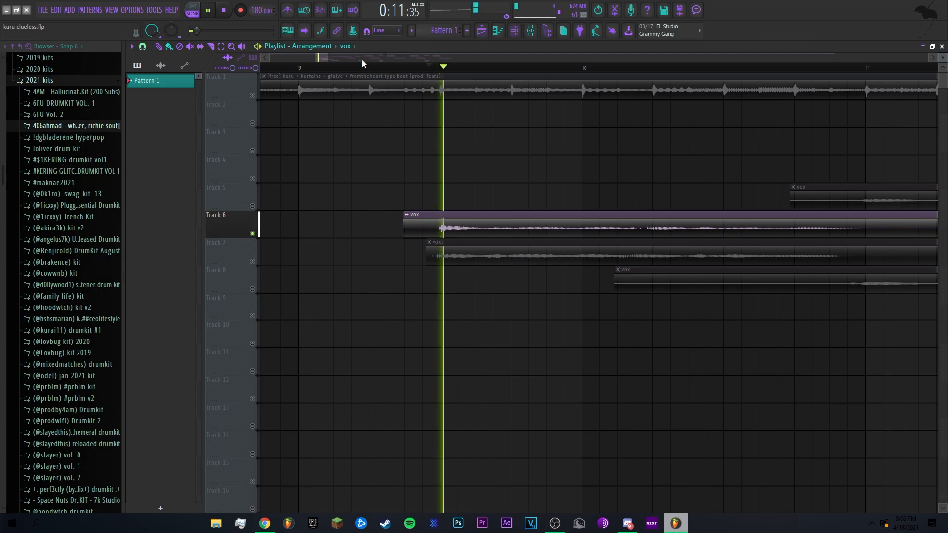
{"action": "key", "text": "space"}
Clear the track solo so all vocal tracks are active, and mute only the beat on Track 1
{"action": "scroll", "coordinate": [368, 143], "scroll_direction": "down", "scroll_amount": 5}
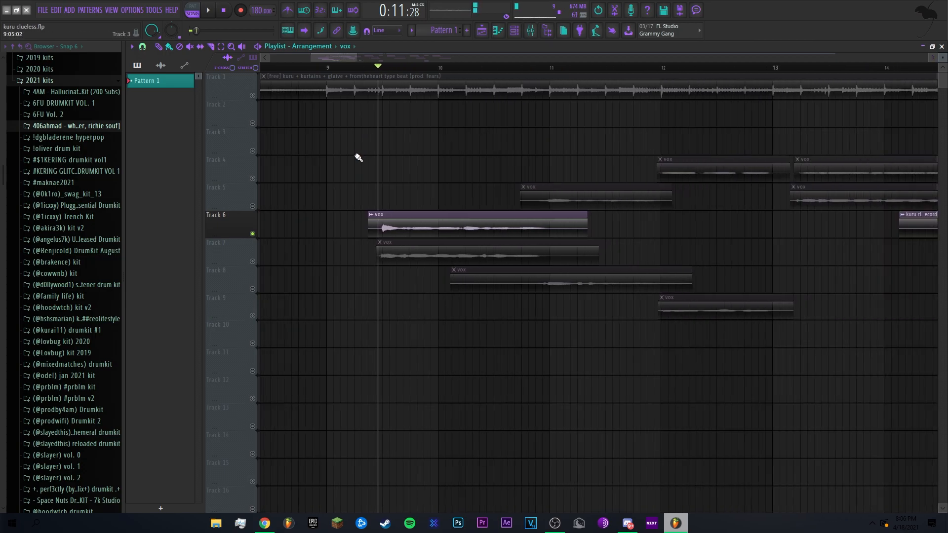
{"action": "scroll", "coordinate": [380, 195], "scroll_direction": "up", "scroll_amount": 1}
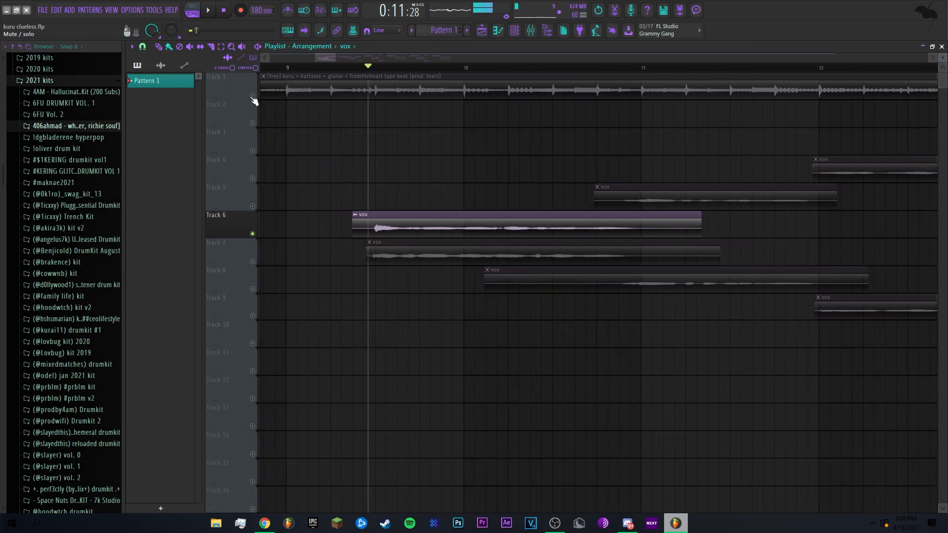
{"action": "right_click", "coordinate": [253, 96]}
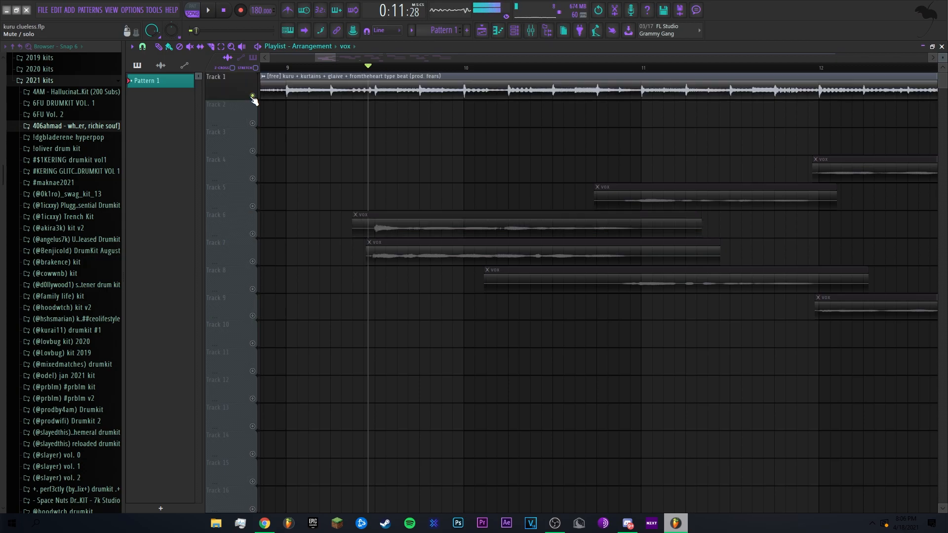
{"action": "right_click", "coordinate": [253, 96]}
{"action": "left_click", "coordinate": [252, 96]}
Play back all the layered vocal clips without the beat, following the arrangement to about bar 16
{"action": "scroll", "coordinate": [318, 179], "scroll_direction": "down", "scroll_amount": 8}
{"action": "scroll", "coordinate": [417, 187], "scroll_direction": "down", "scroll_amount": 2}
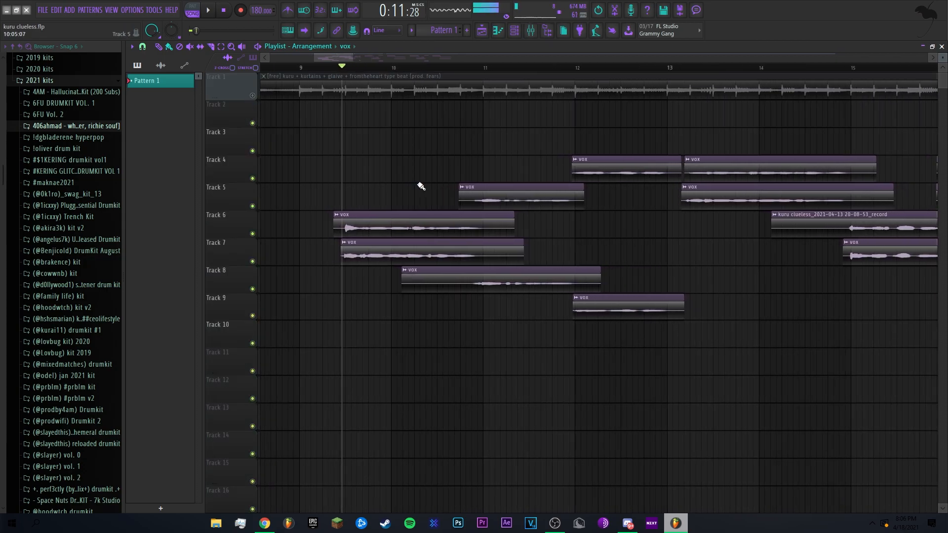
{"action": "scroll", "coordinate": [356, 171], "scroll_direction": "up", "scroll_amount": 2}
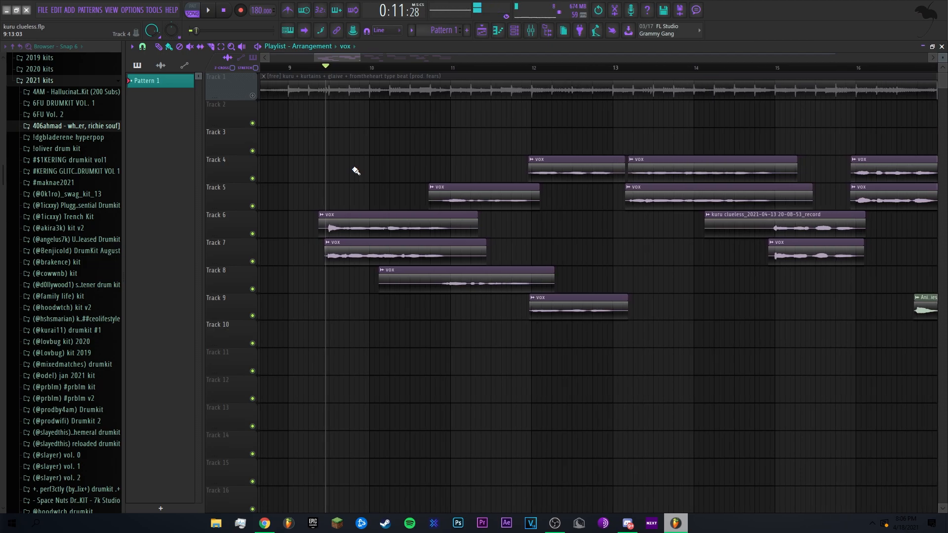
{"action": "key", "text": "space"}
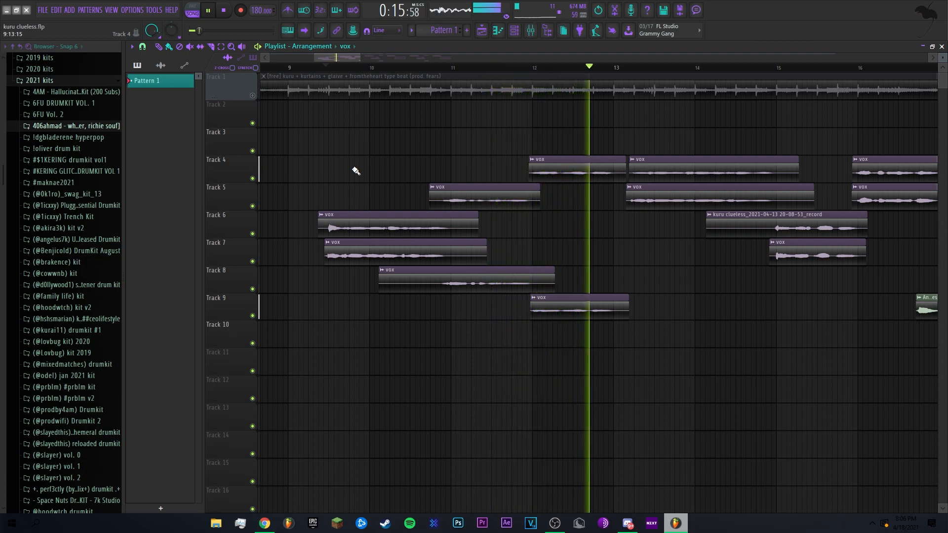
{"action": "scroll", "coordinate": [884, 266], "scroll_direction": "up", "scroll_amount": 5}
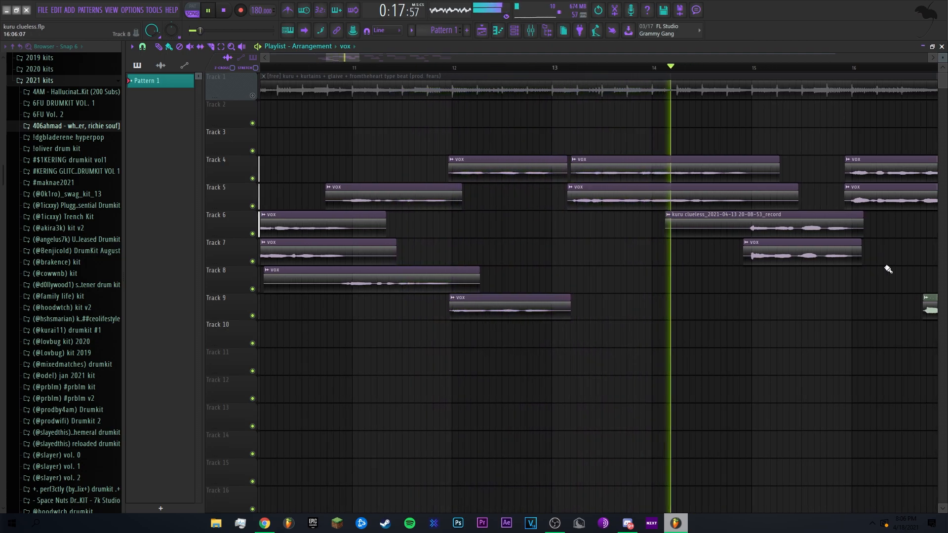
{"action": "scroll", "coordinate": [541, 277], "scroll_direction": "down", "scroll_amount": 3}
{"action": "scroll", "coordinate": [727, 278], "scroll_direction": "up", "scroll_amount": 2}
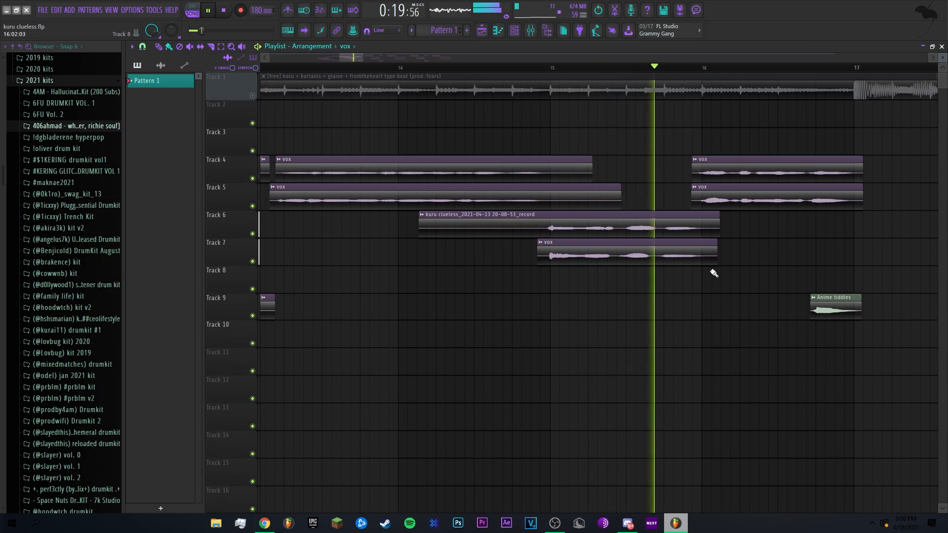
{"action": "key", "text": "ctrl+space"}
Unmute the beat on Track 1 and place the playhead at about bar 9, just before the first vocals
{"action": "scroll", "coordinate": [708, 272], "scroll_direction": "down", "scroll_amount": 2}
{"action": "scroll", "coordinate": [709, 272], "scroll_direction": "down", "scroll_amount": 3}
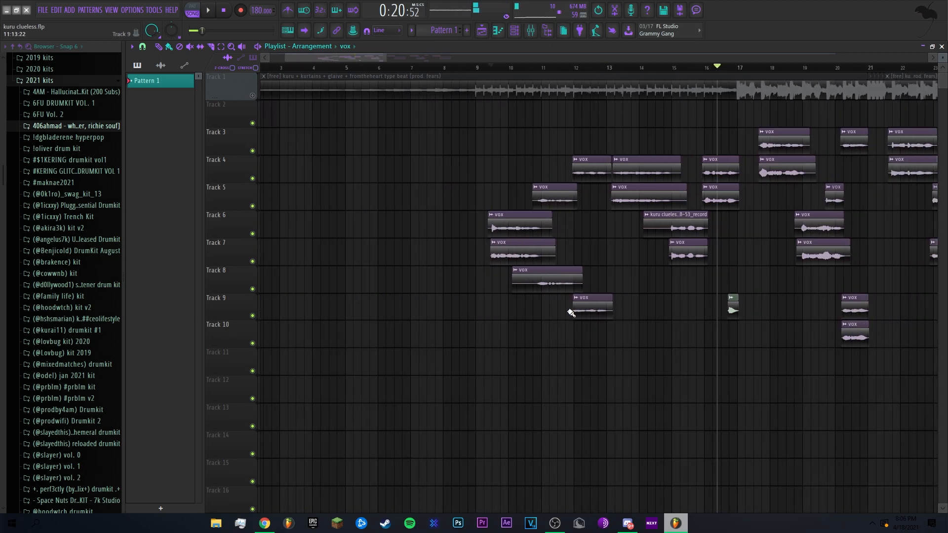
{"action": "scroll", "coordinate": [571, 311], "scroll_direction": "up", "scroll_amount": 2}
{"action": "right_click", "coordinate": [409, 138]}
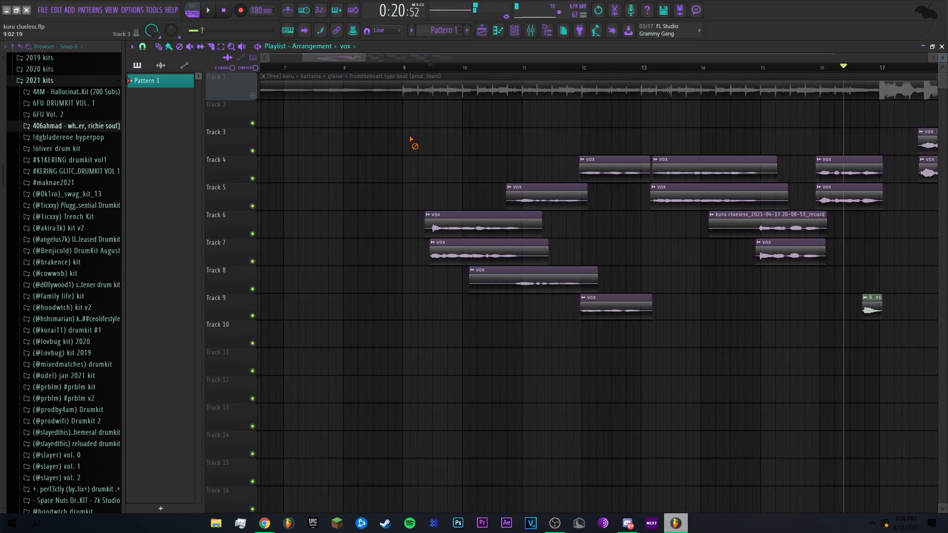
{"action": "left_click", "coordinate": [253, 96]}
{"action": "left_click", "coordinate": [401, 68]}
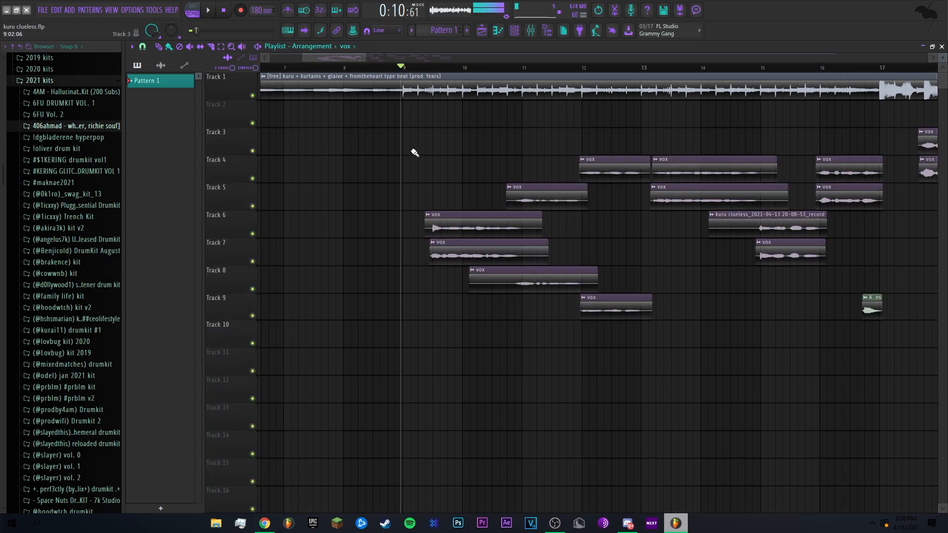
{"action": "scroll", "coordinate": [420, 150], "scroll_direction": "up", "scroll_amount": 2}
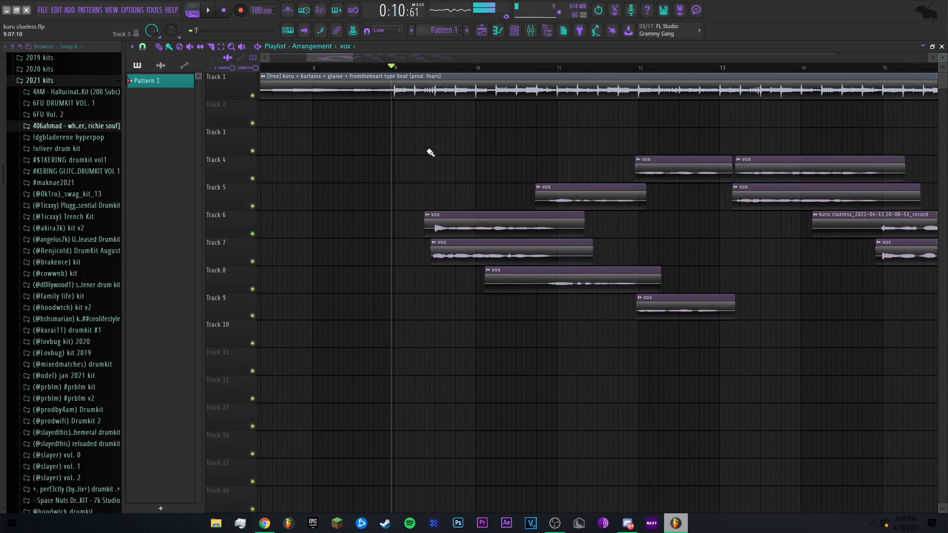